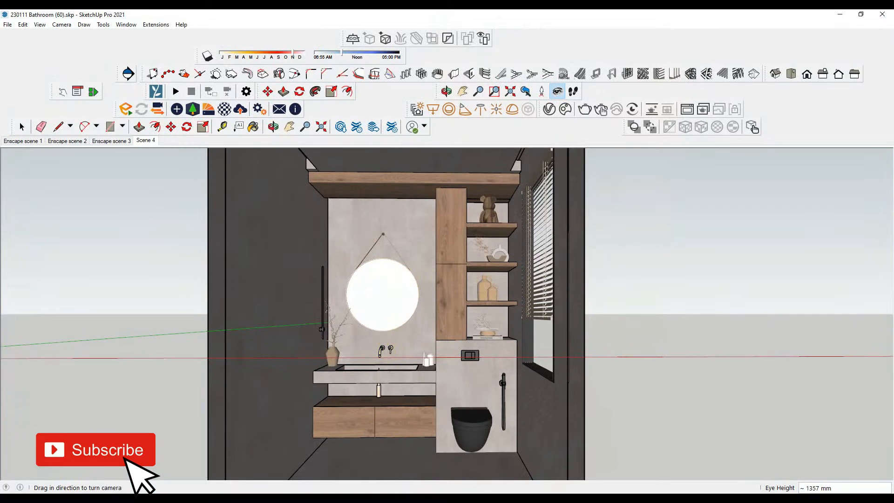
- Switch from SketchUp to LayOut and start a new document from the Contemporary A3 Portrait titleblock template
left_click(839, 14)
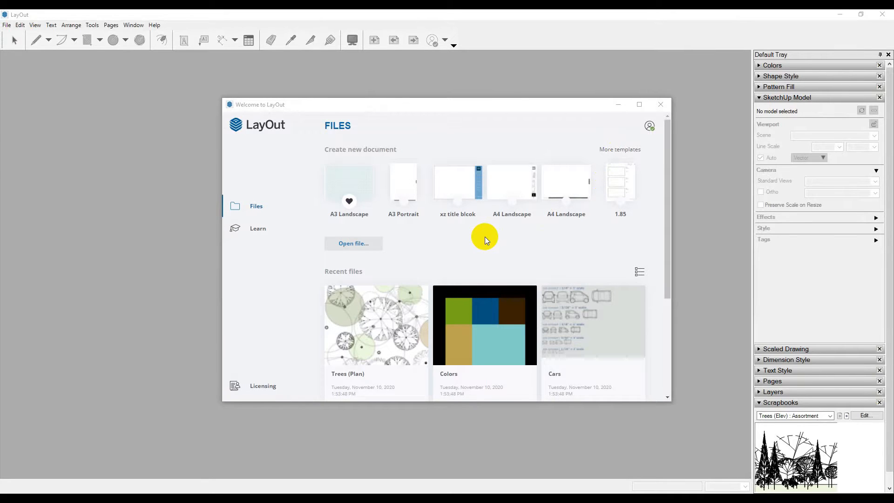
left_click(605, 149)
left_click(435, 145)
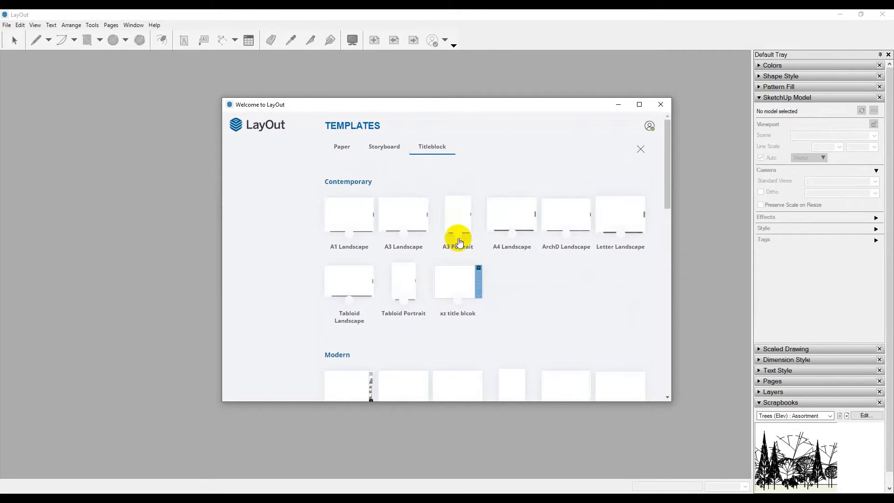
left_click(460, 218)
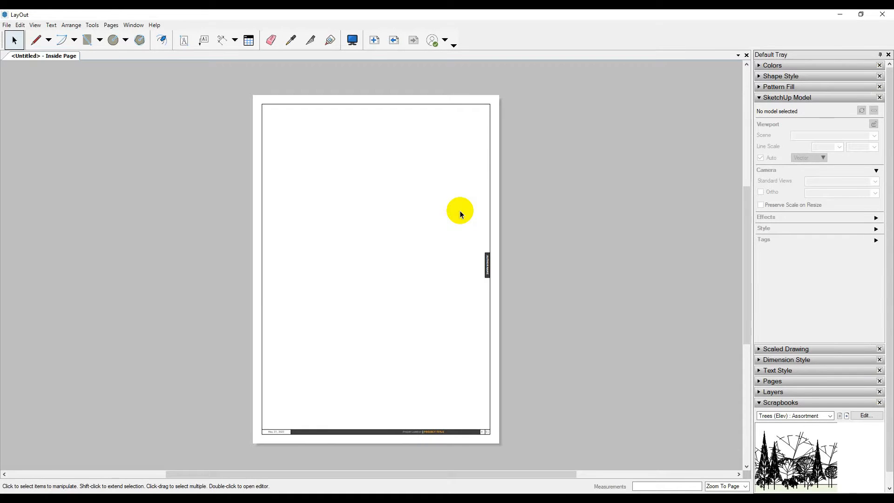
- Insert the SketchUp model 230111 Bathroom (60).skp onto the page
left_click(7, 25)
left_click(46, 159)
left_click(333, 112)
left_click(368, 255)
left_click(384, 245)
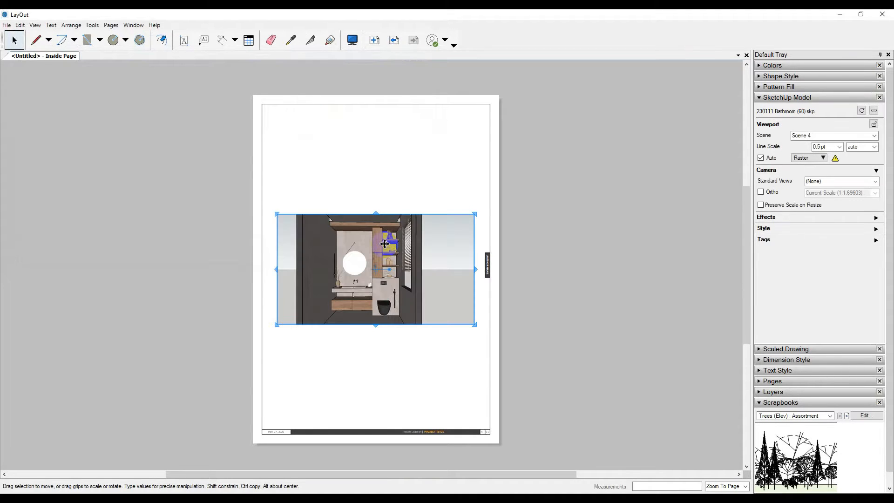
- Stretch the bathroom viewport upward and downward to fill most of the page, and set its rendering to Hybrid
left_click_drag(375, 214, 375, 114)
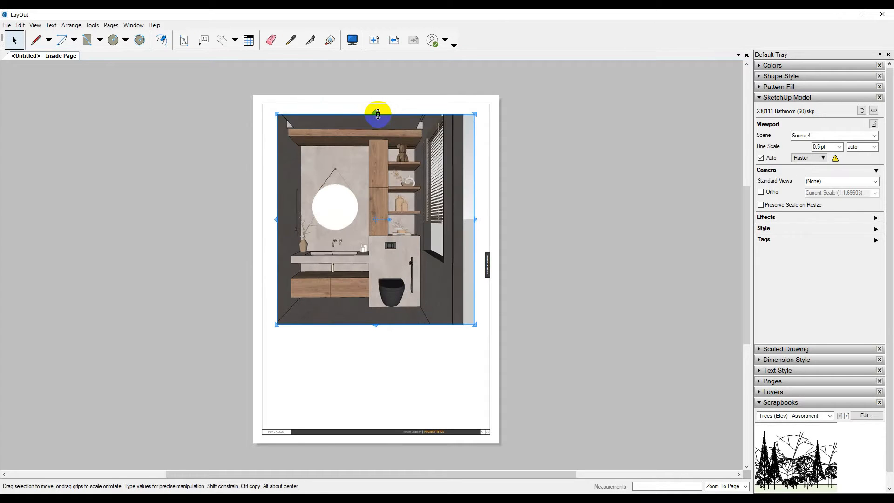
left_click_drag(375, 325, 374, 369)
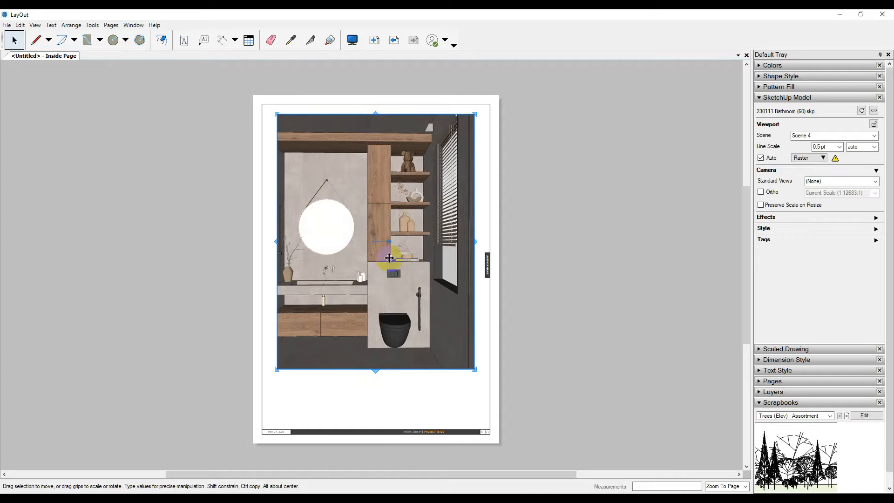
left_click(810, 157)
left_click(817, 187)
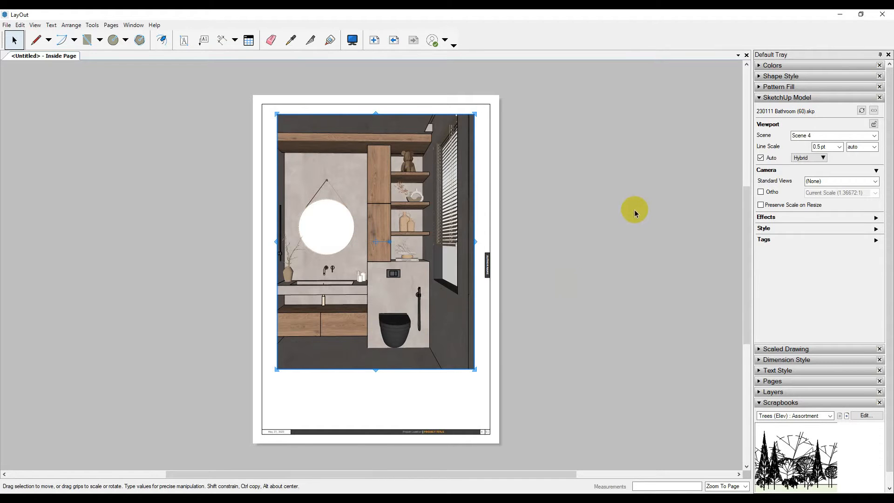
left_click(634, 207)
scroll(326, 403, "up", 4)
scroll(347, 308, "down", 4)
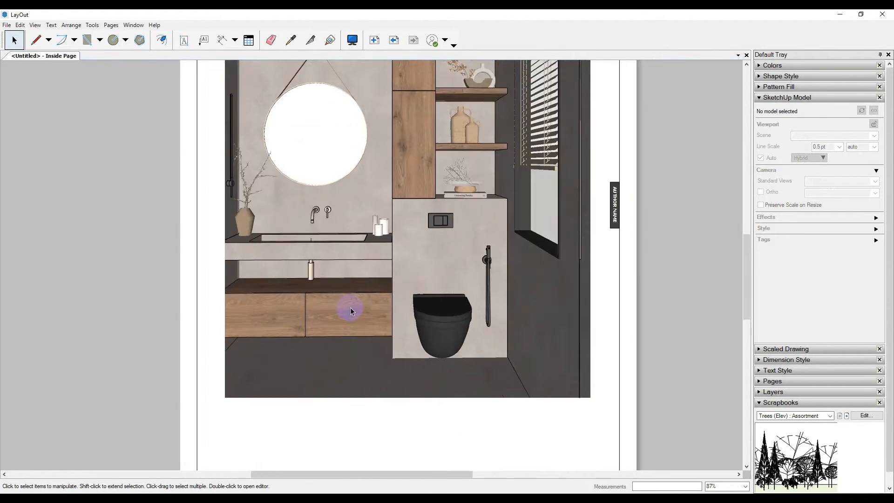
- Draw a circle of about 25 mm radius in the blank area below the viewport's lower left corner
left_click(115, 40)
left_click(126, 44)
left_click(128, 57)
left_click(287, 397)
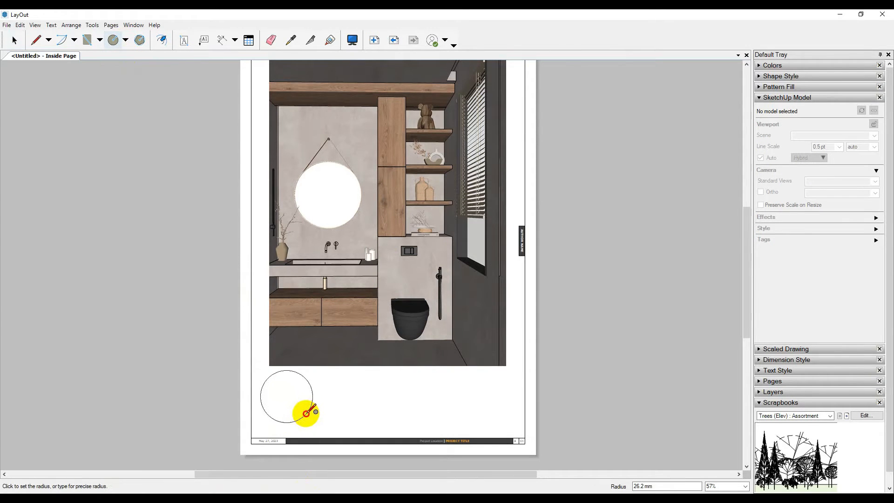
scroll(304, 412, "up", 4)
key("space")
left_click(289, 397)
left_click_drag(265, 387, 276, 395)
left_click(363, 376)
- Copy the bathroom viewport and place the copy lower on the page, next to the circle
left_click(396, 289)
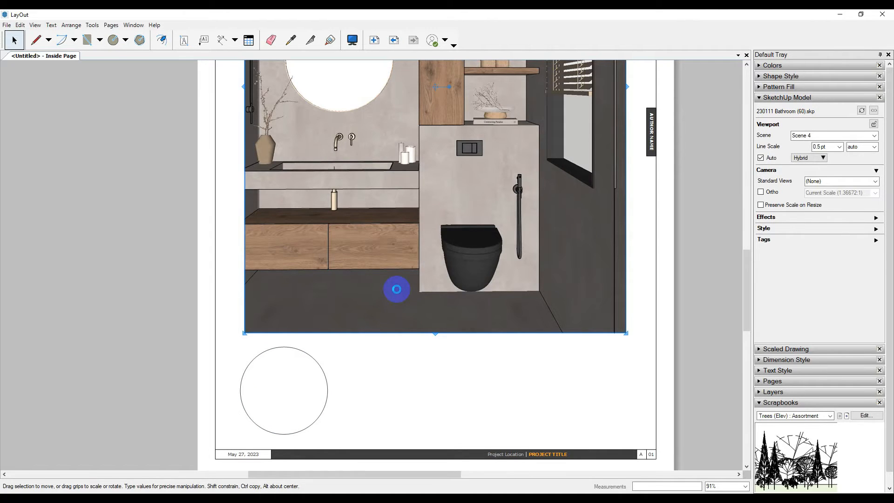
scroll(402, 290, "down", 2)
left_click_drag(429, 284, 419, 365)
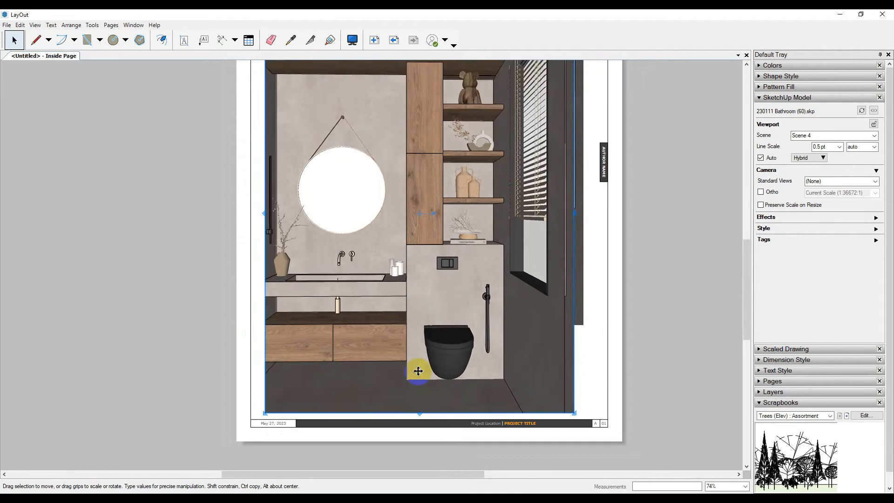
left_click_drag(359, 362, 409, 363)
- Bring the circle to the front and move the copied viewport down so it lies behind the circle
right_click(290, 386)
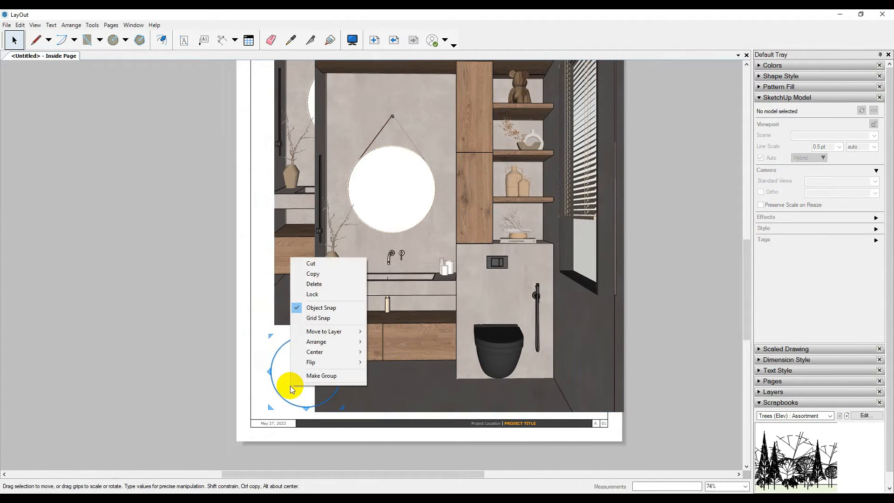
left_click(378, 343)
mouse_move(412, 370)
left_mouse_down()
mouse_move(362, 373)
mouse_move(380, 337)
mouse_move(379, 358)
left_mouse_up()
left_click_drag(398, 210, 405, 326)
left_click_drag(396, 291, 355, 351)
- Create a clipping mask from the circle and the copied viewport
left_click(299, 374, "shift")
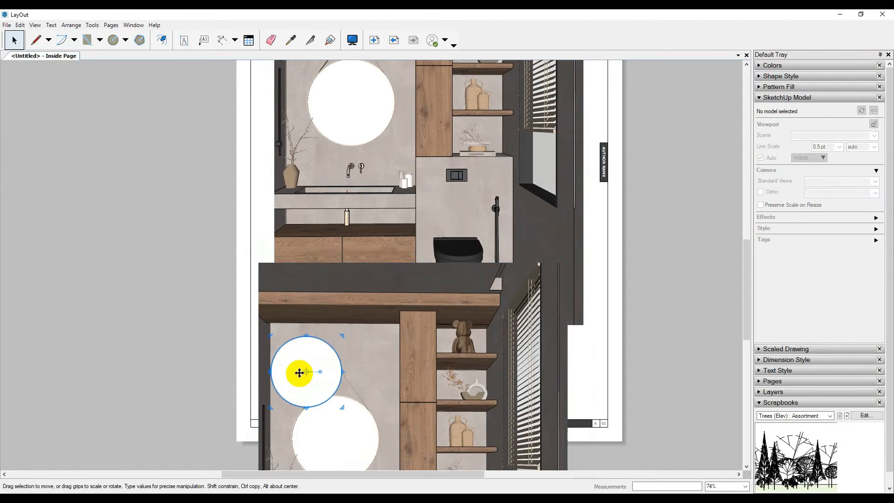
right_click(394, 328)
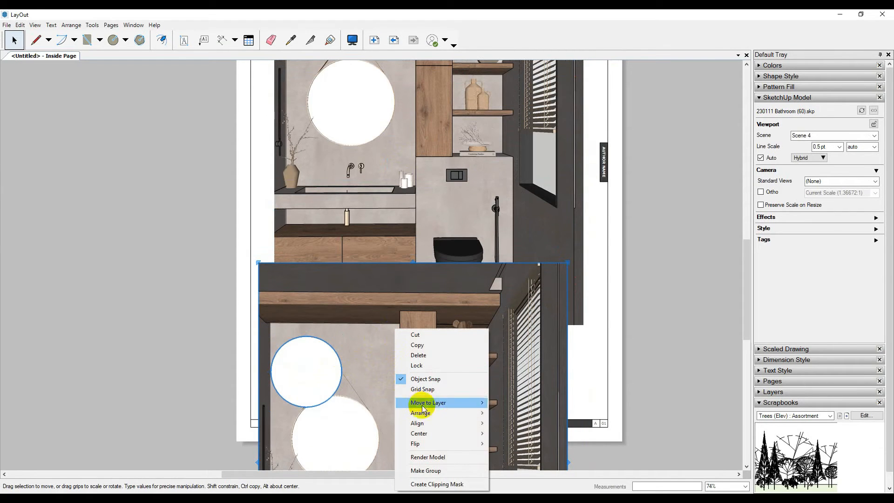
left_click(455, 483)
- Edit the 3D view inside the circular mask so the plain cement wall above the mirror fills the circle
double_click(308, 361)
double_click(359, 370)
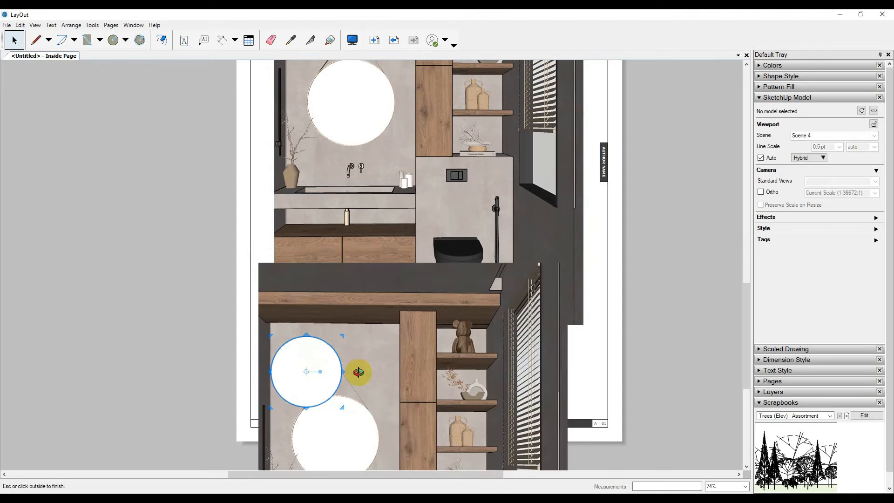
left_click_drag(361, 371, 348, 321)
scroll(315, 149, "up", 6)
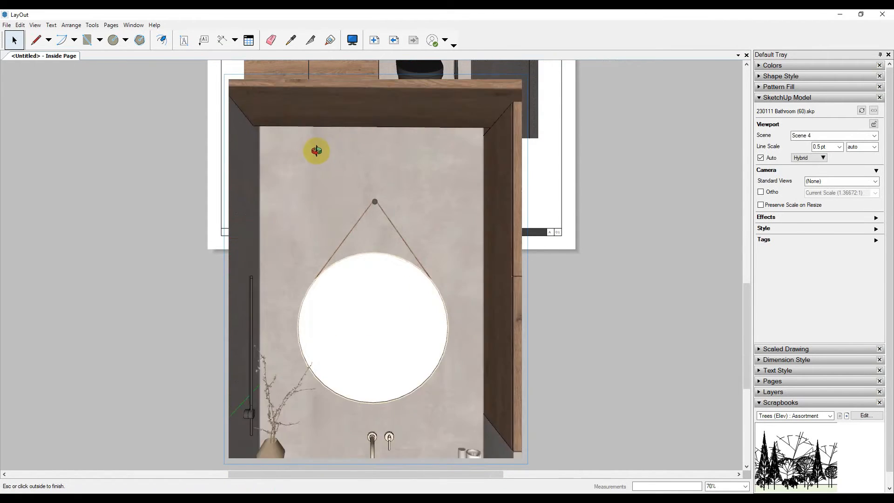
scroll(273, 199, "down", 3)
scroll(233, 181, "up", 2)
left_click(583, 211)
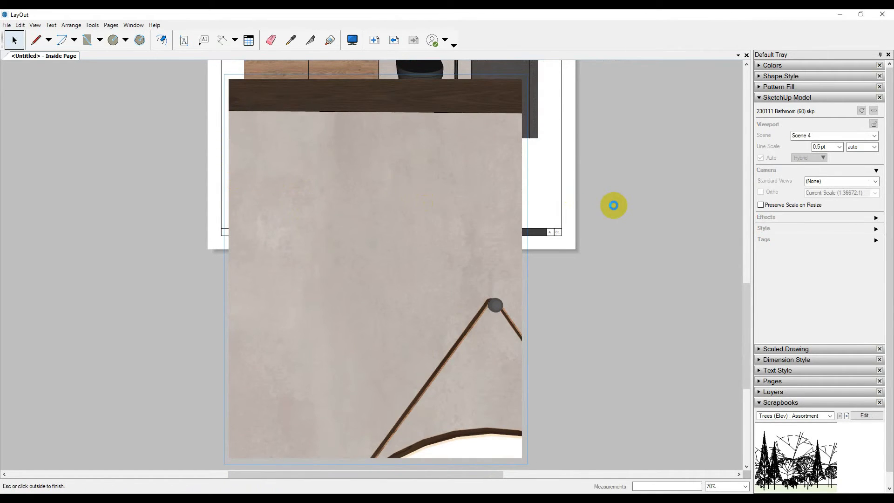
left_click(614, 206)
scroll(373, 357, "down", 4)
scroll(365, 262, "up", 3)
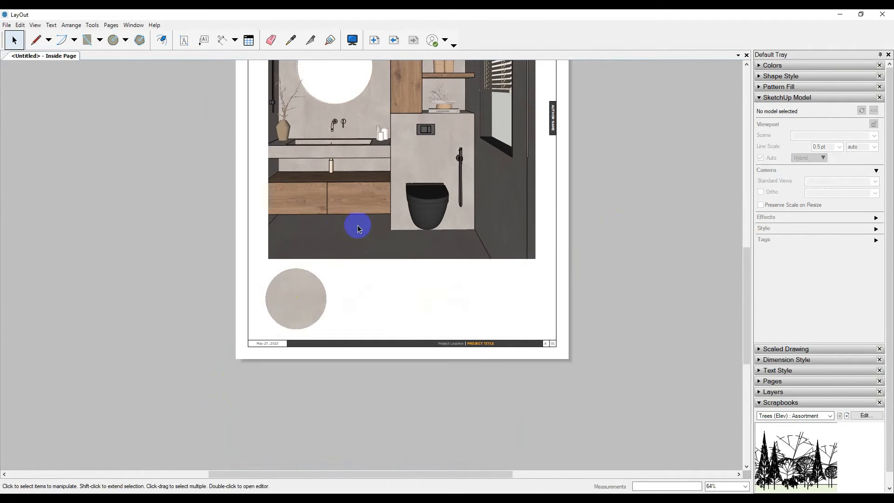
- Make the cement swatch a group and place a copy of it to its right
left_click(303, 304)
right_click(304, 306)
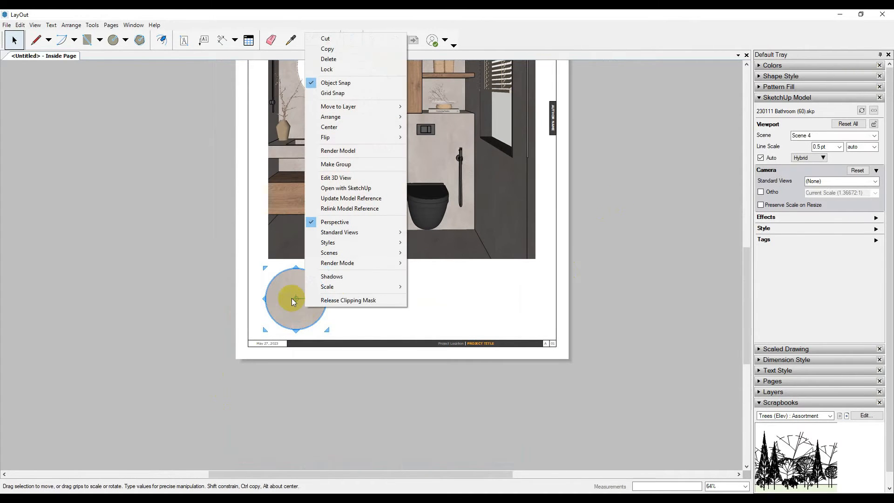
left_click(334, 165)
left_click(369, 303)
left_click(307, 304)
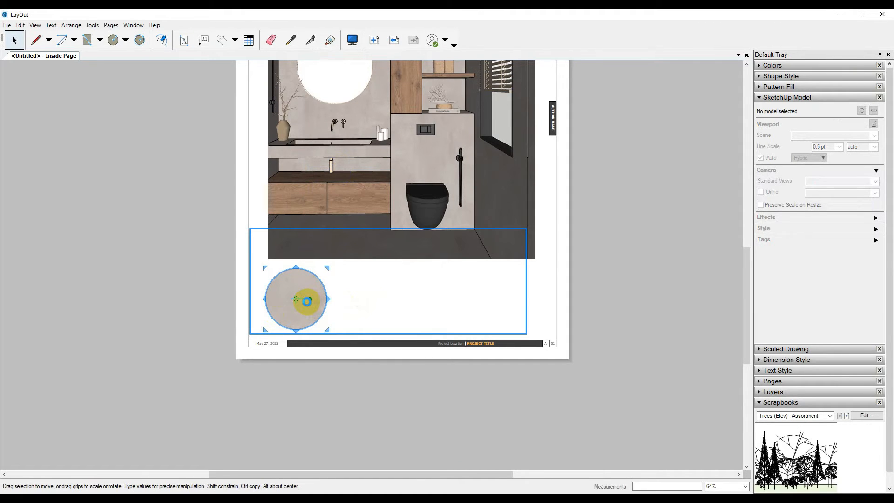
left_click_drag(295, 315, 383, 313, "ctrl")
- Edit the 3D view inside the copied swatch so the tall cabinet's wood front fills the circle
double_click(383, 314)
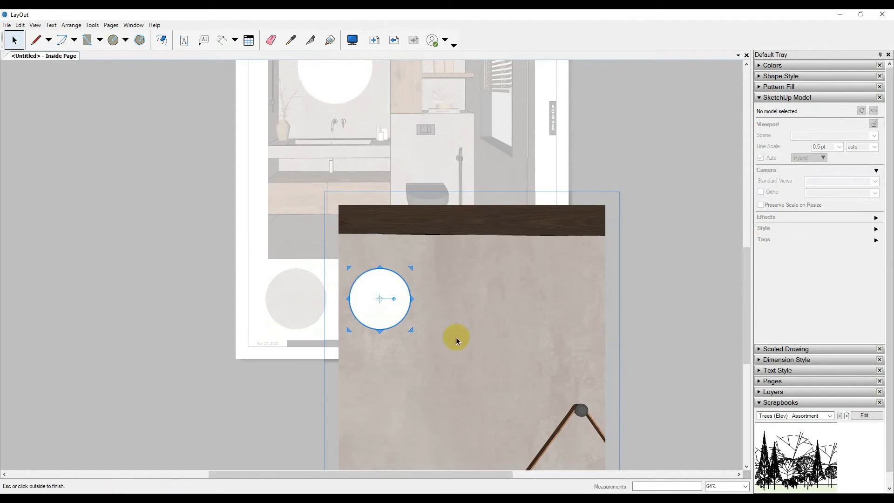
key("Escape")
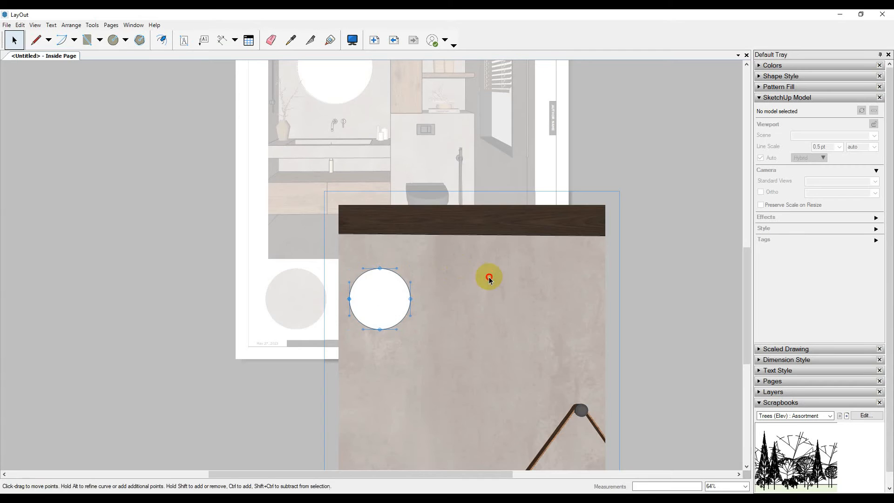
double_click(389, 294)
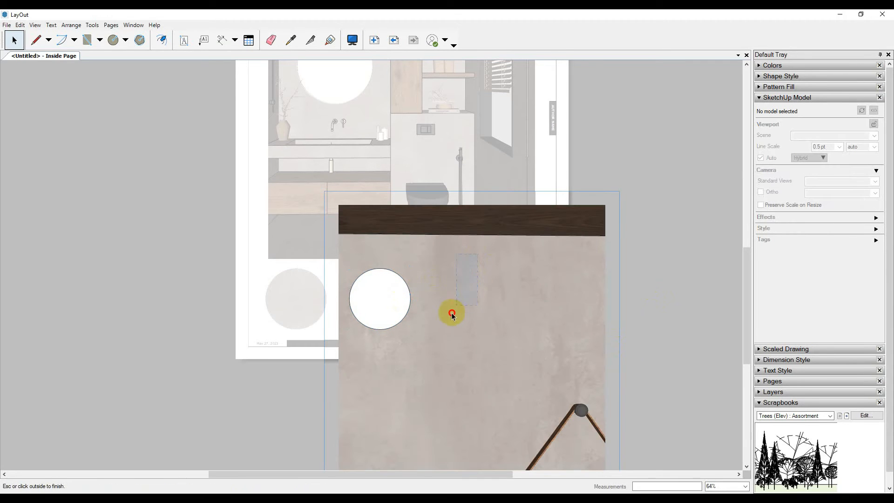
right_click(462, 285)
left_click(527, 149)
mouse_move(471, 287)
left_mouse_down()
mouse_move(437, 209)
mouse_move(319, 140)
mouse_move(348, 201)
mouse_move(386, 207)
left_mouse_up()
scroll(348, 200, "down", 5)
scroll(343, 256, "up", 10)
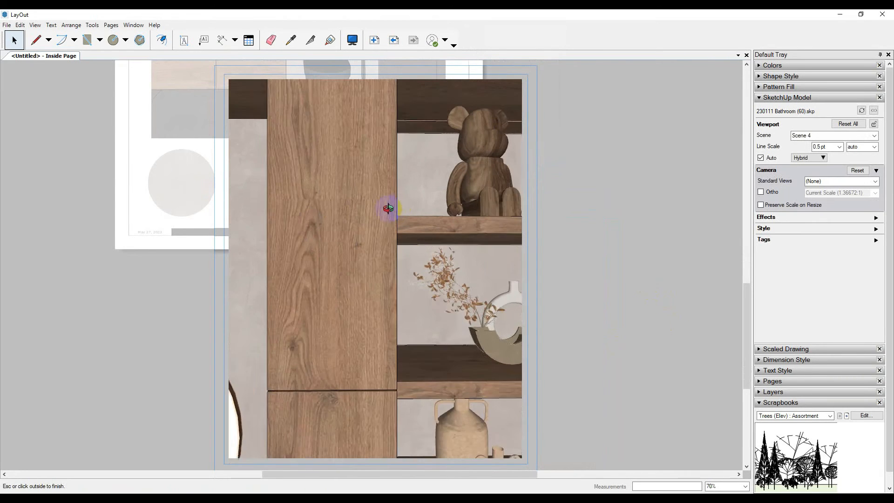
left_click(606, 190)
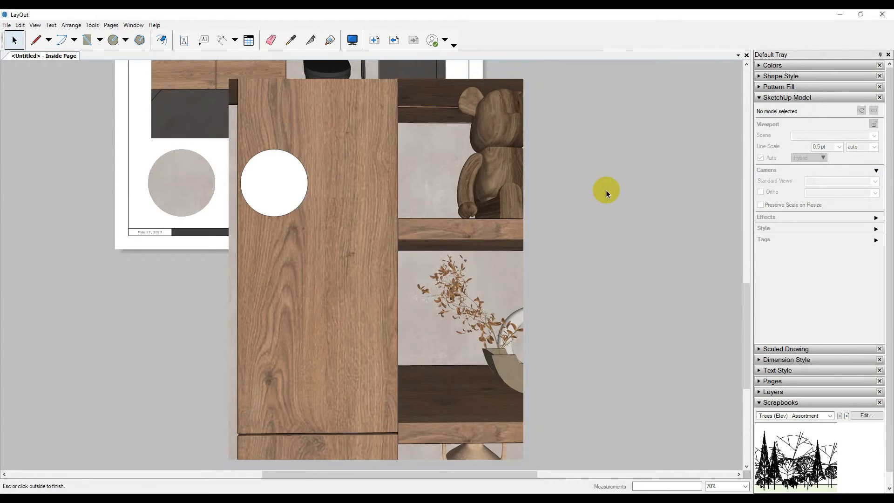
scroll(450, 387, "down", 5)
scroll(405, 331, "up", 7)
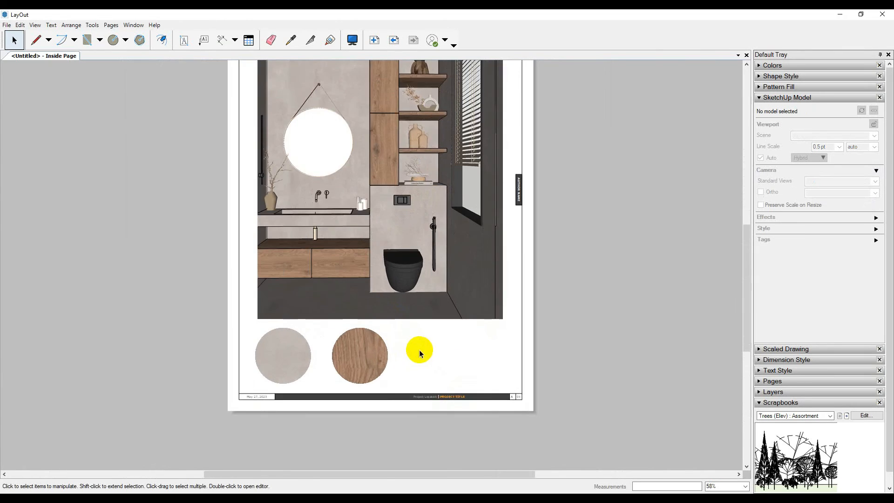
left_click(205, 41)
left_click(317, 328)
left_click_drag(307, 299, 286, 206)
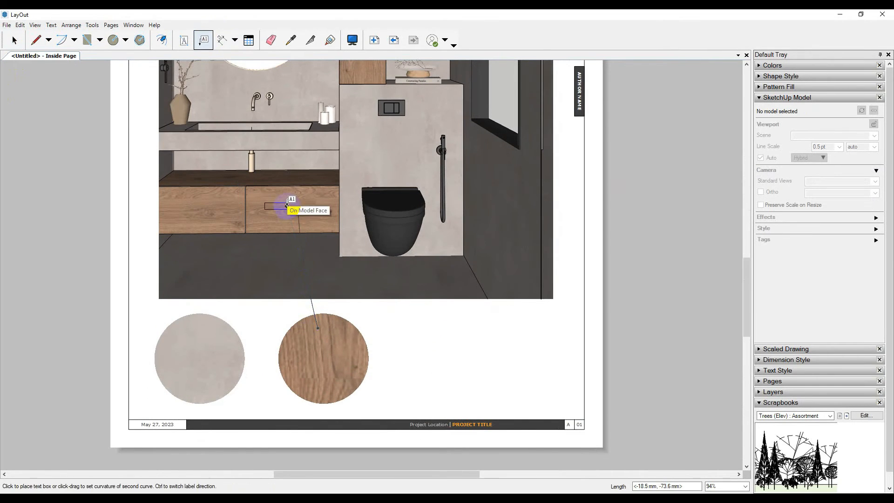
key("Escape")
- Add a label reading "wooden" above the wood swatch, with its leader starting on the vanity's right drawer front
left_click(283, 211)
left_click(319, 311)
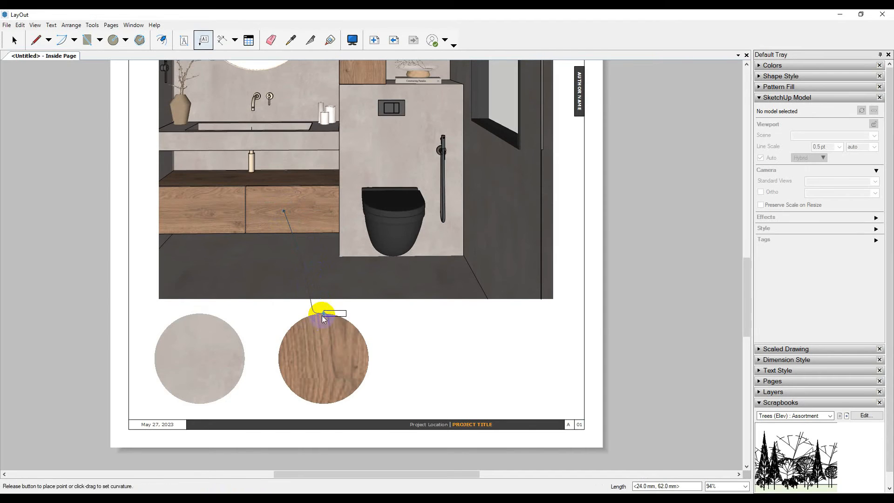
type("wood")
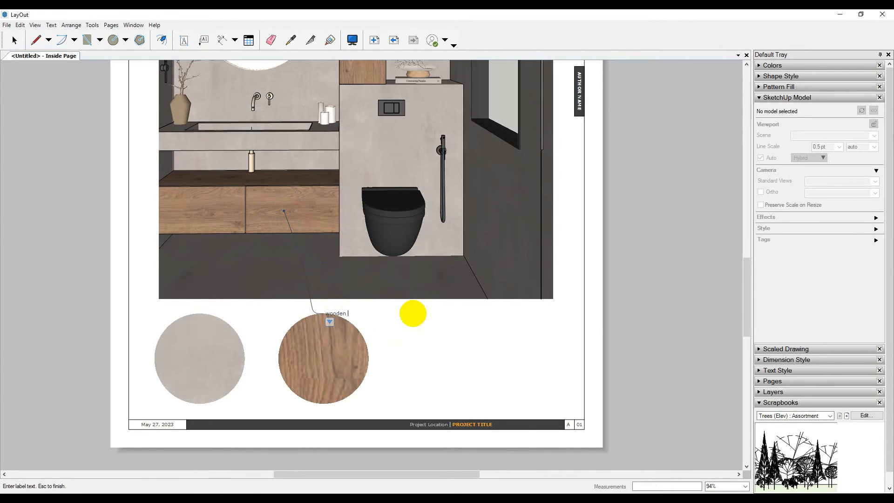
type("en")
key("Escape")
left_click(245, 262)
key("space")
key("e")
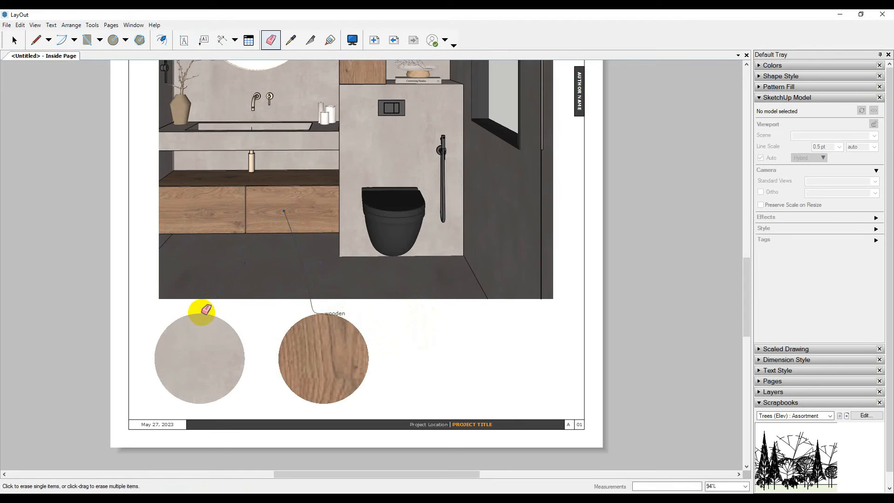
key("space")
key("t")
key("space")
- Stretch the "wooden" label to the right so its text sits beyond the wood swatch's center
left_click(340, 313)
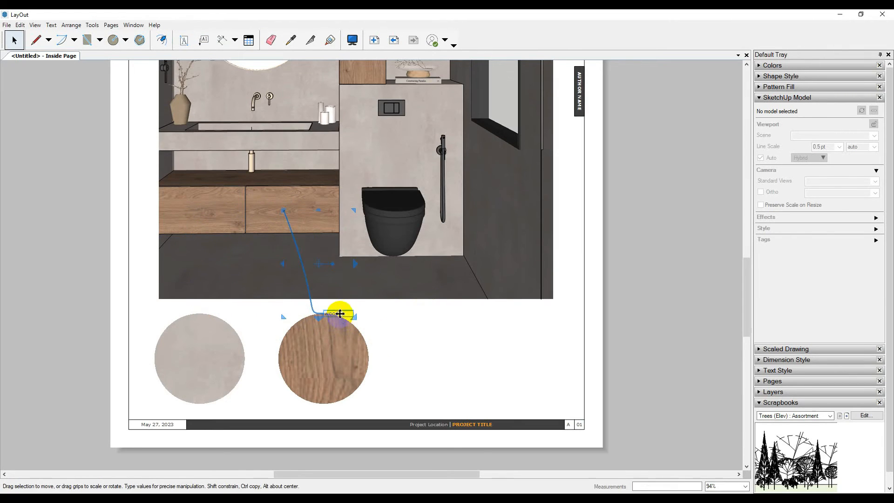
left_click_drag(354, 317, 390, 321)
left_click(407, 341)
- Add a label reading "Cement Render" on the cement swatch, with its leader coming from the bathroom view
scroll(408, 342, "down", 3)
scroll(355, 347, "up", 2)
scroll(347, 371, "down", 3)
scroll(346, 372, "up", 3)
left_click(204, 40)
left_click(301, 360)
left_click(302, 362)
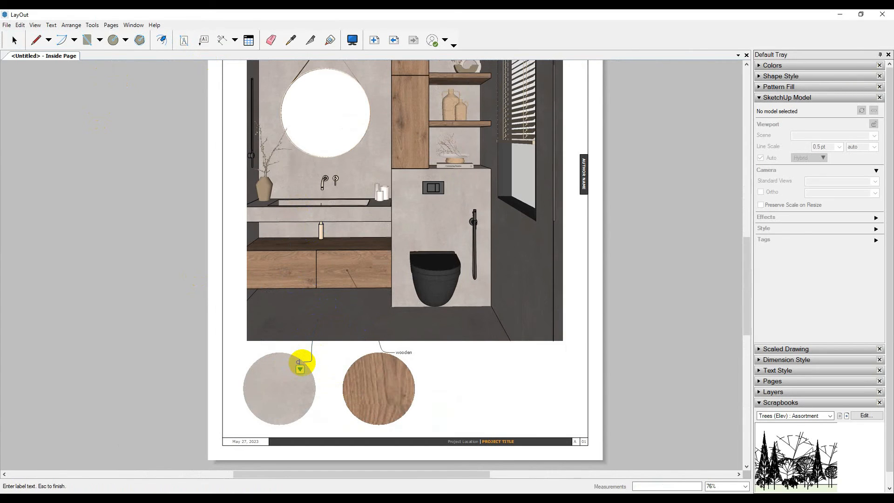
type("Cement Render")
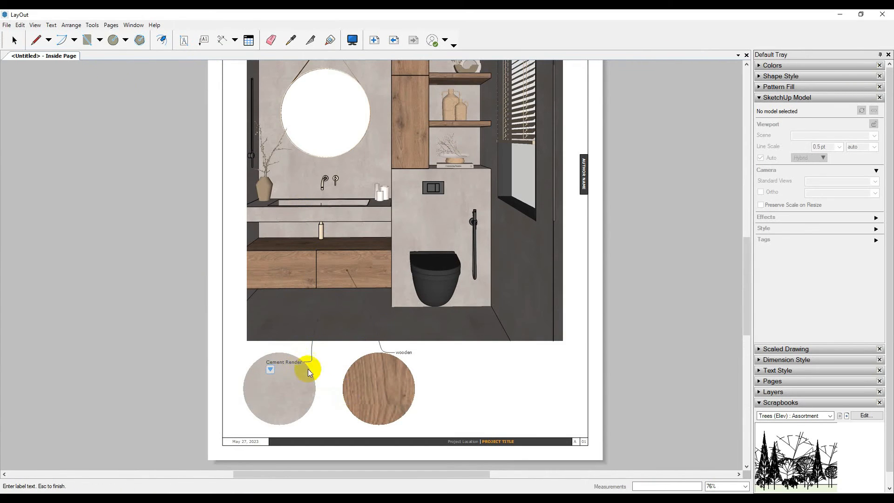
left_click(279, 368)
- Add a title text reading "MOOD BOARD" on the blank area beside the wood swatch
scroll(330, 378, "down", 5)
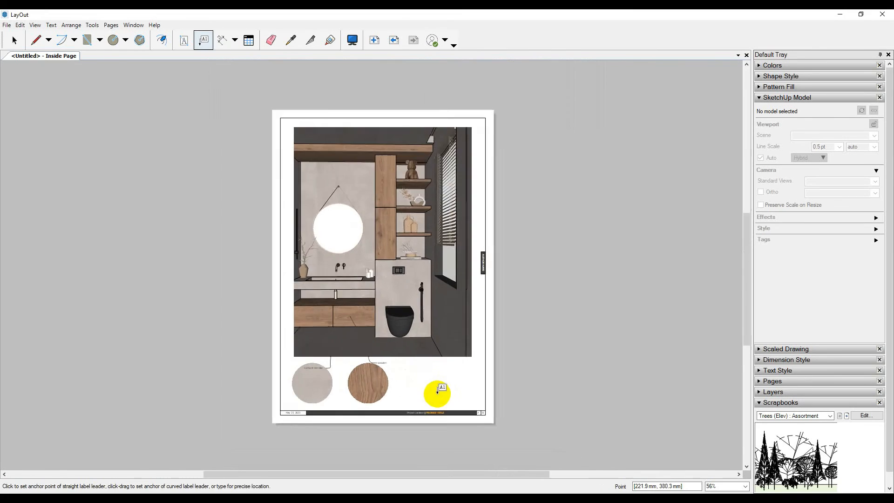
scroll(438, 391, "up", 5)
key("space")
left_click(184, 40)
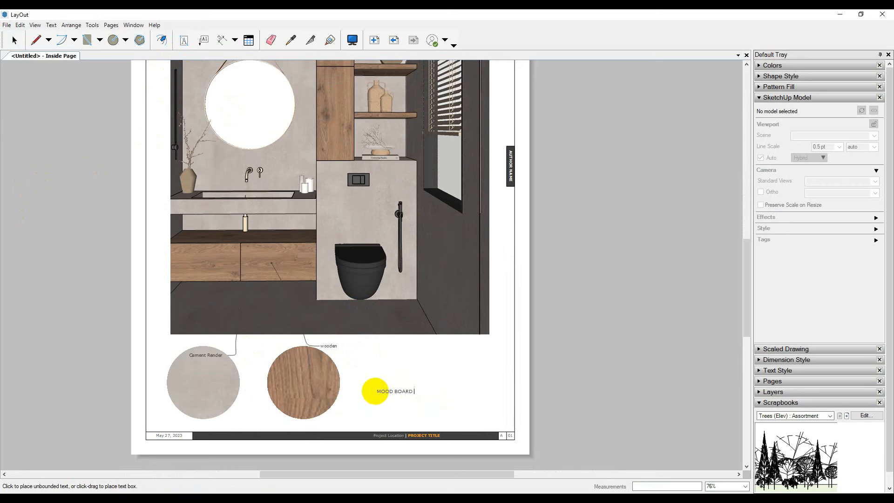
- Set the "MOOD BOARD" title's text size to 36 pt
left_click_drag(377, 392, 412, 391)
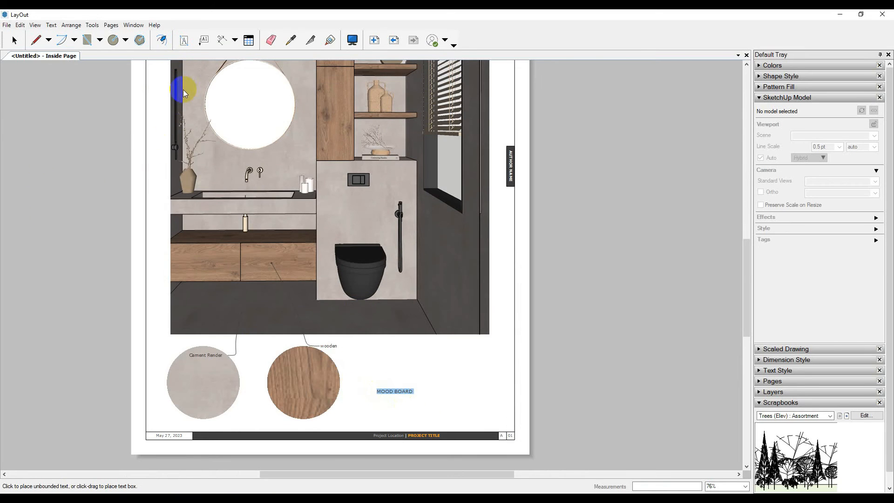
left_click(759, 98)
left_click(758, 130)
left_click(868, 259)
left_click(867, 248)
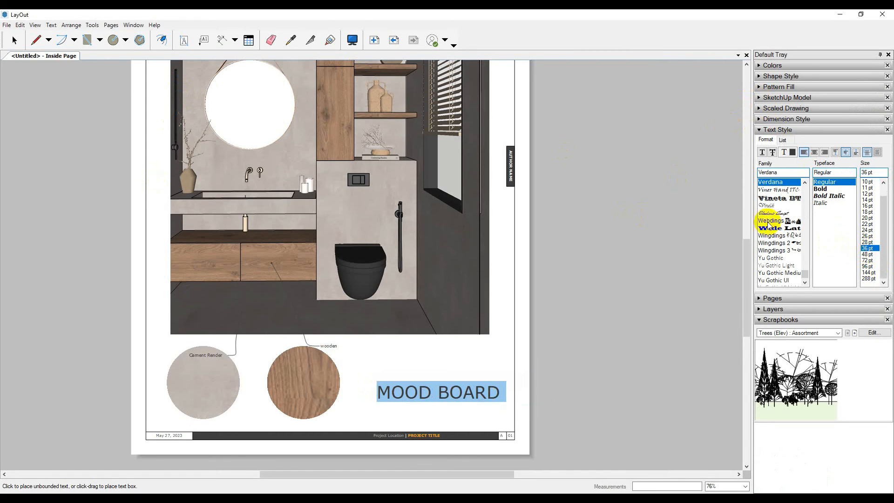
- Change the "MOOD BOARD" title's font family to Tw Cen MT and finish editing the text
scroll(805, 279, "down", 2)
left_click_drag(805, 280, 804, 273)
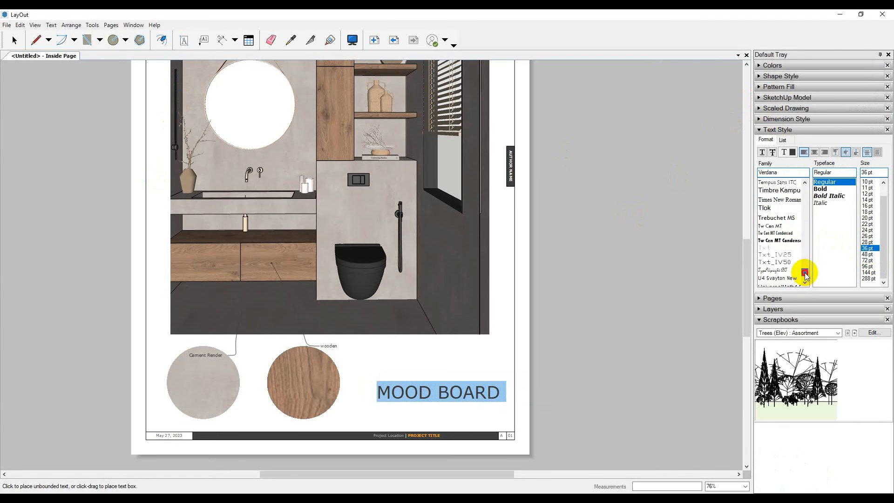
left_click(776, 227)
left_click(14, 40)
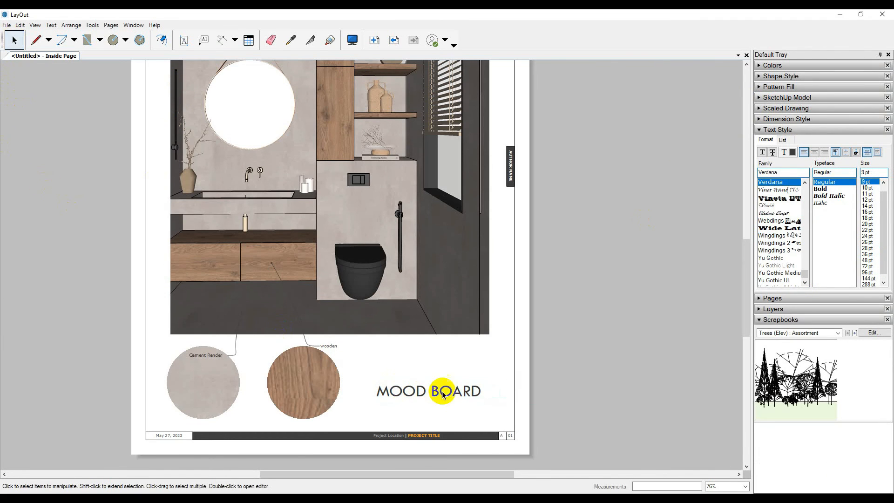
- Draw a rectangle that closely frames the "MOOD BOARD" title and select it
left_click(87, 40)
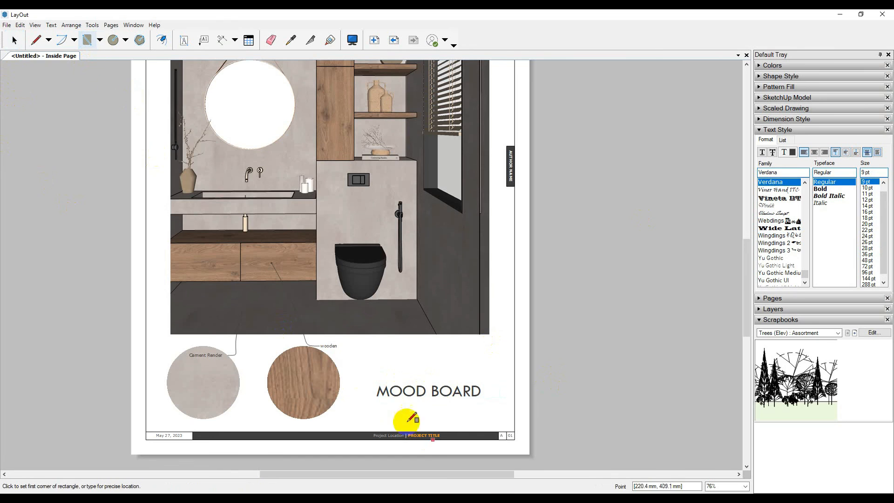
left_click(370, 380)
left_click(484, 405)
key("space")
left_click(438, 397)
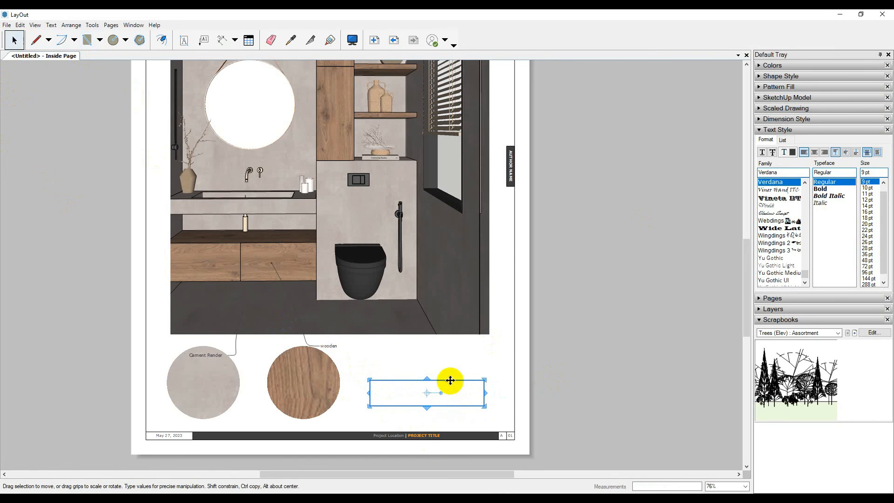
- Set the title rectangle's stroke to a golden yellow at 84% brightness
left_click(758, 76)
left_click(812, 112)
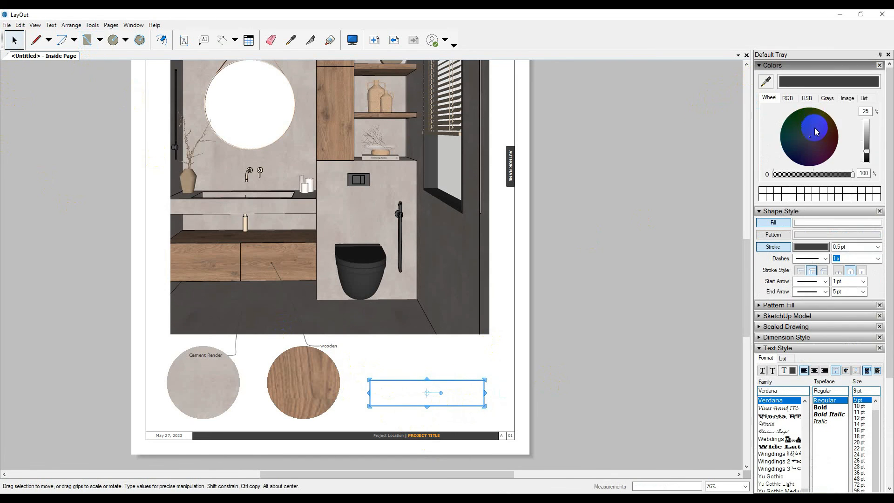
left_click_drag(867, 137, 862, 132)
left_click(826, 123)
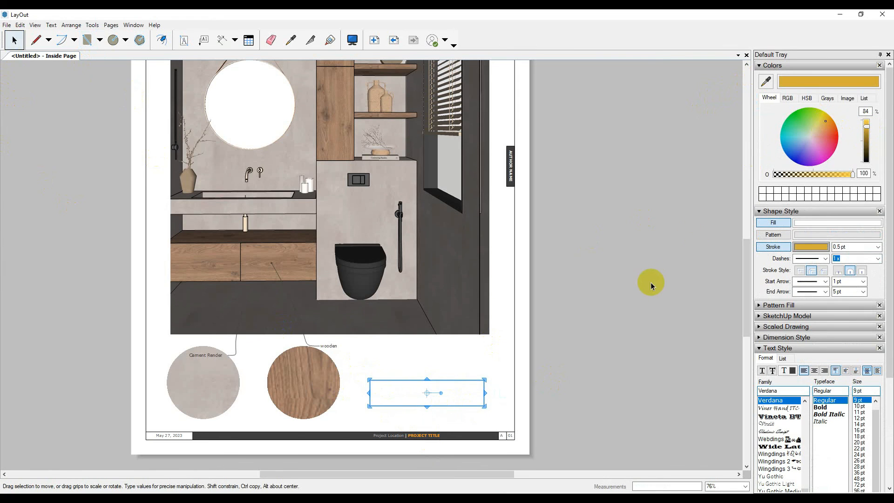
- Fill the title rectangle with a warm golden yellow at 100% brightness
left_click(431, 387)
left_click(448, 397)
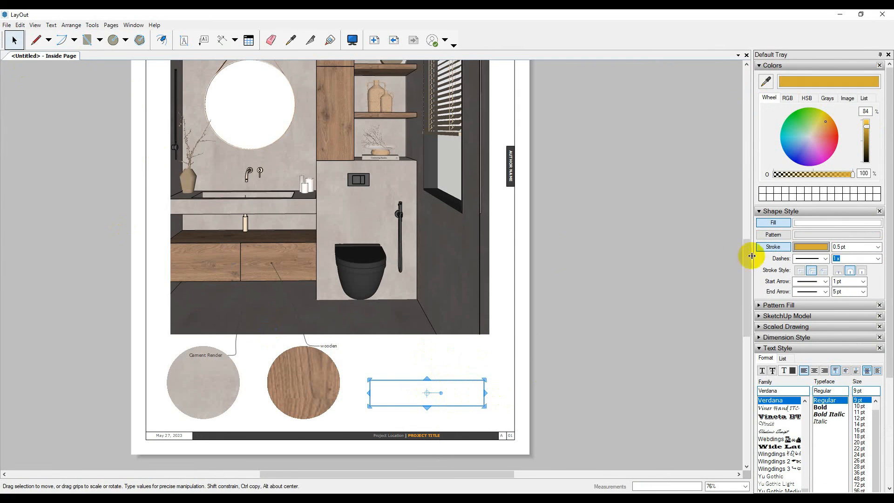
left_click(815, 223)
left_click(820, 124)
left_click(828, 127)
left_click(825, 123)
left_click(723, 208)
- Arrange the yellow rectangle behind the "MOOD BOARD" title text
left_click(404, 397)
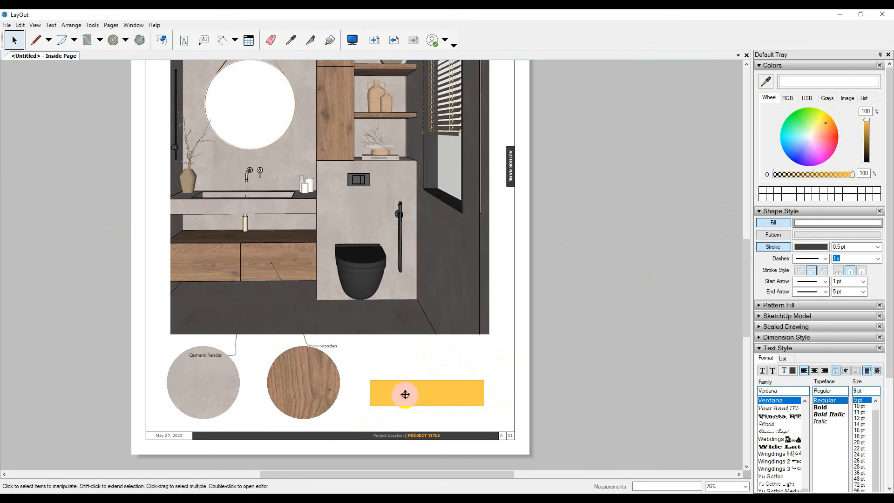
right_click(405, 396)
mouse_move(433, 349)
left_click(531, 381)
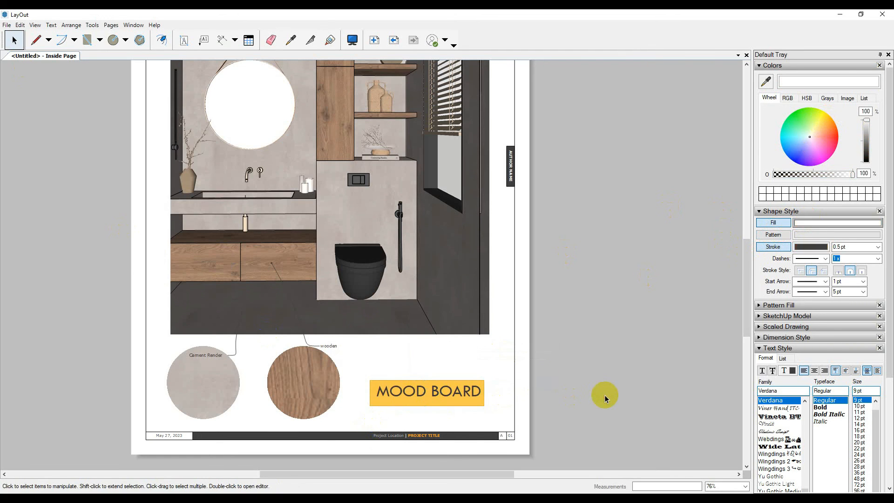